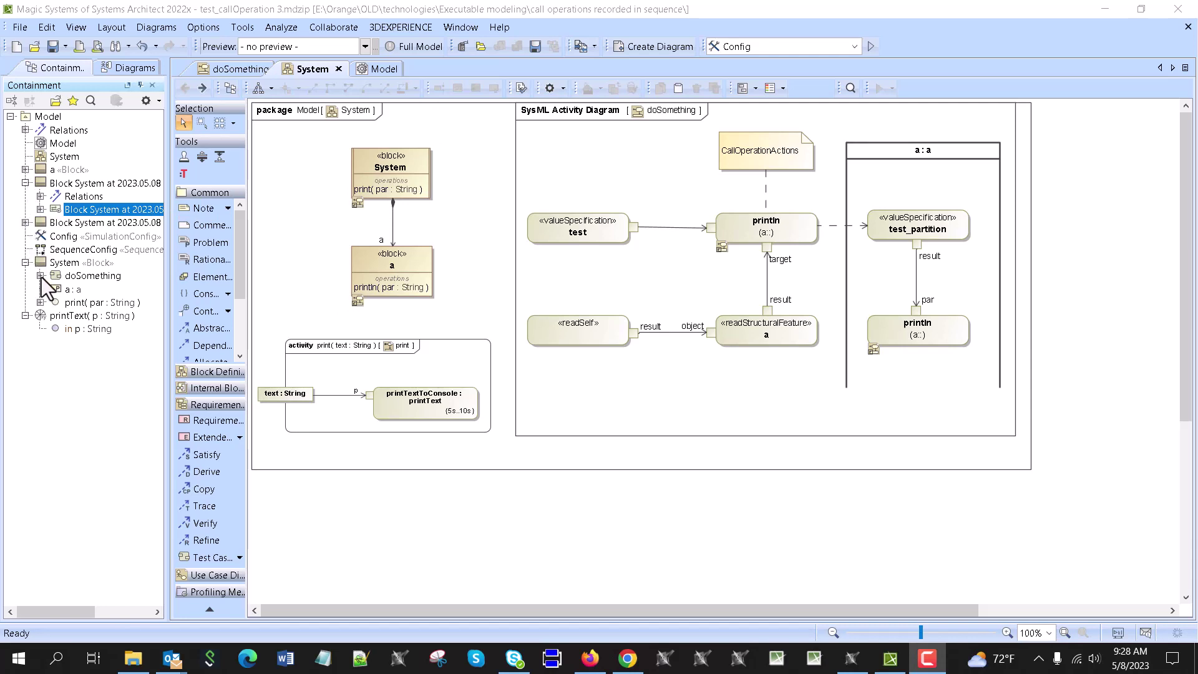
Show print's parameter and inspect printText's body, which prints p between dashed separator lines.
left_click(40, 303)
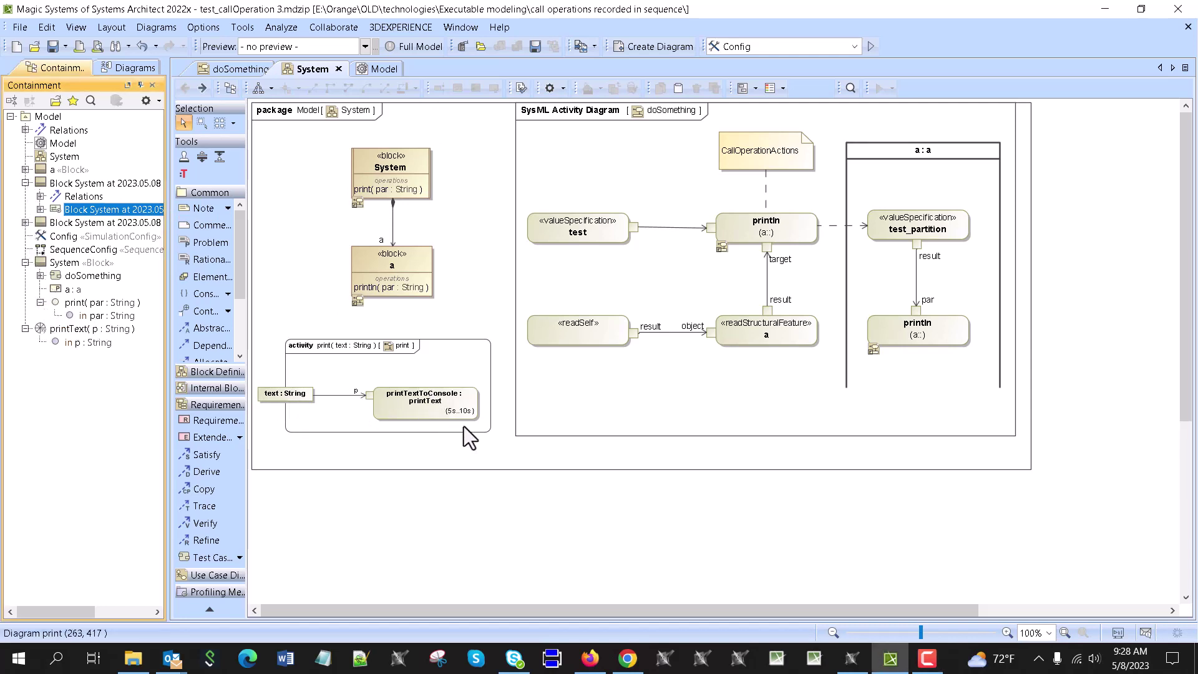
right_click(65, 332)
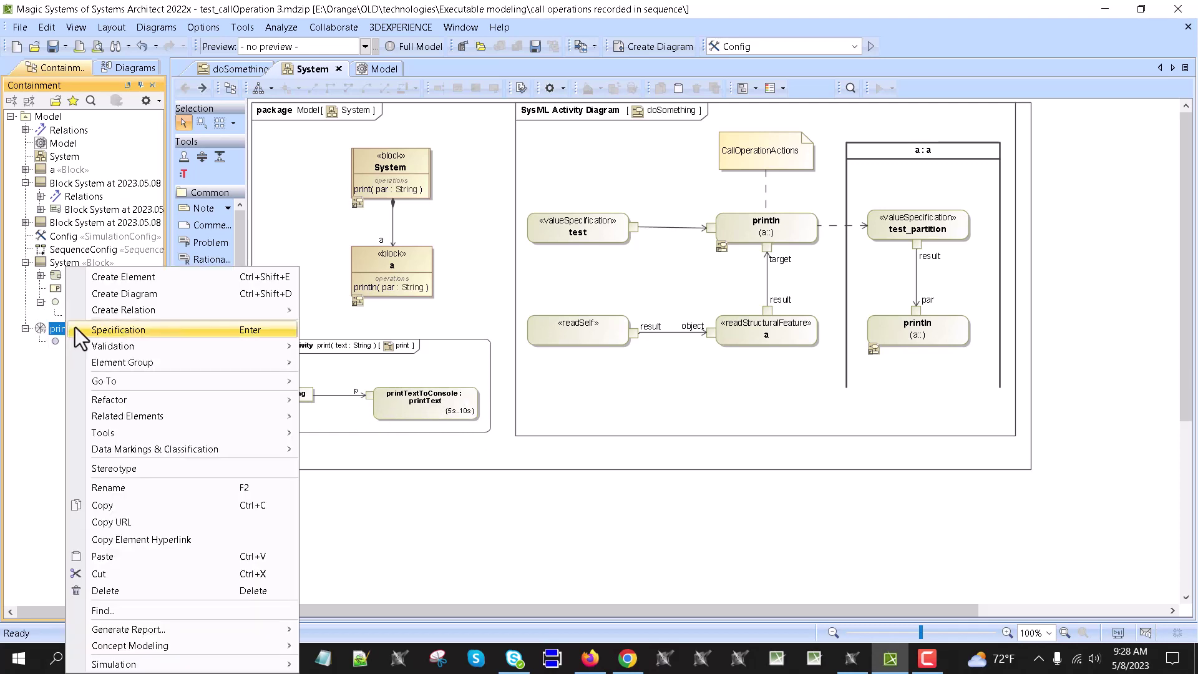
left_click(123, 332)
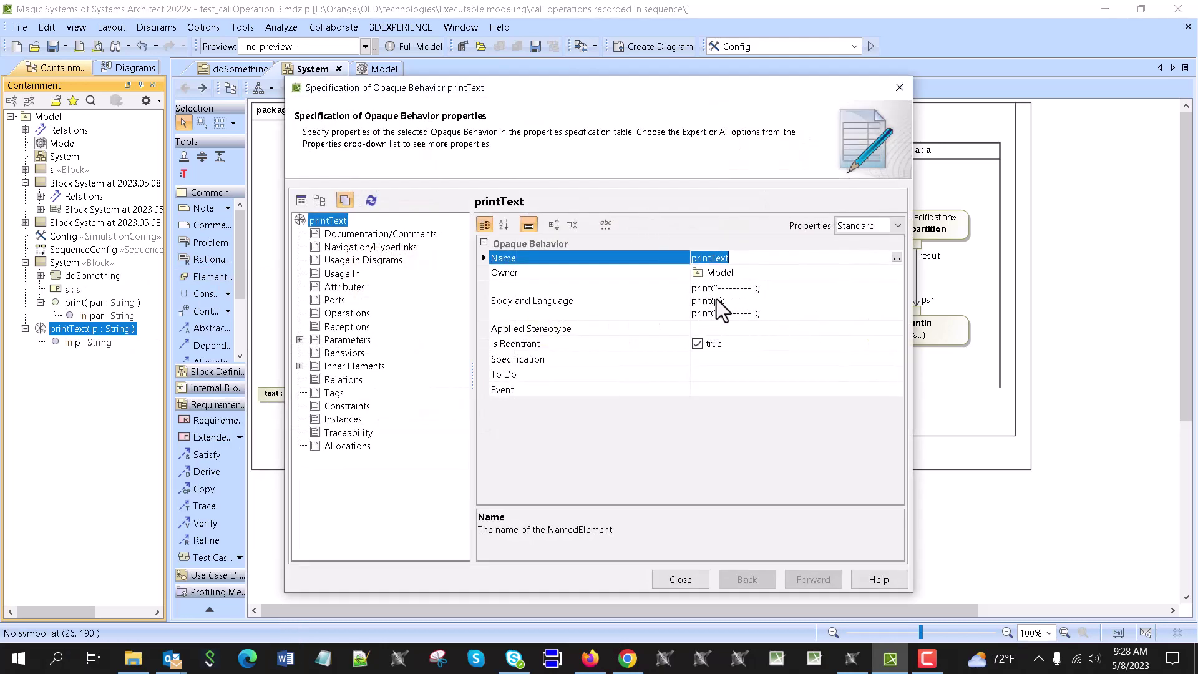
left_click(691, 580)
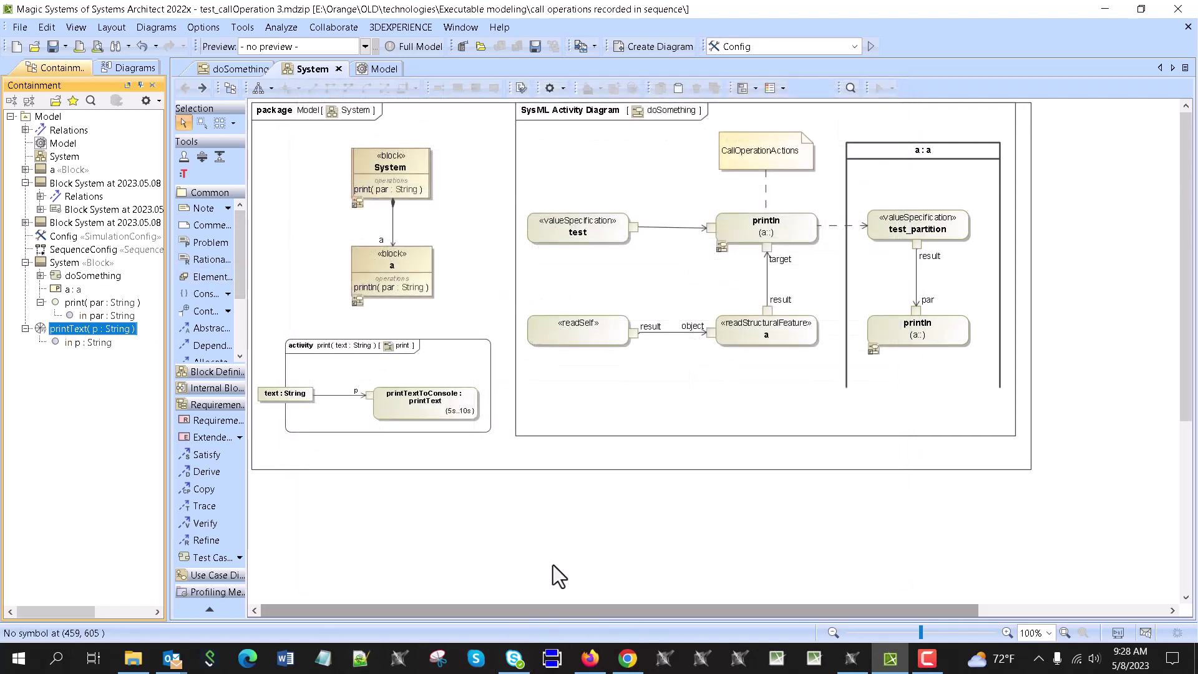
double_click(463, 414)
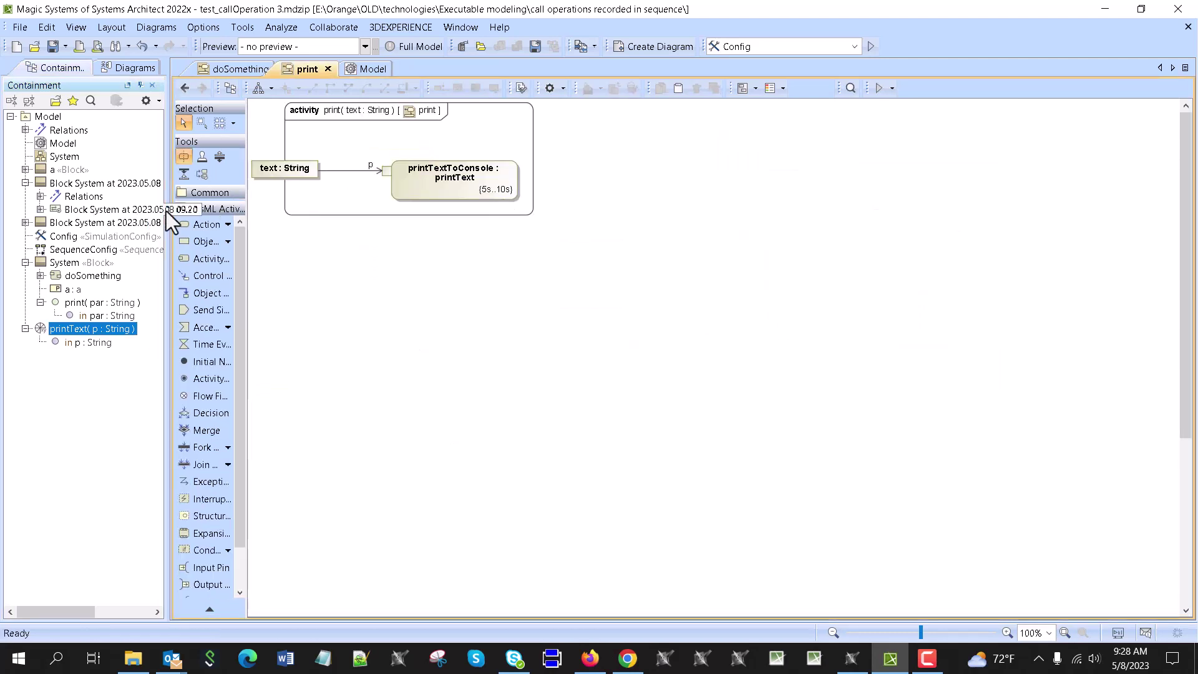
left_click(194, 193)
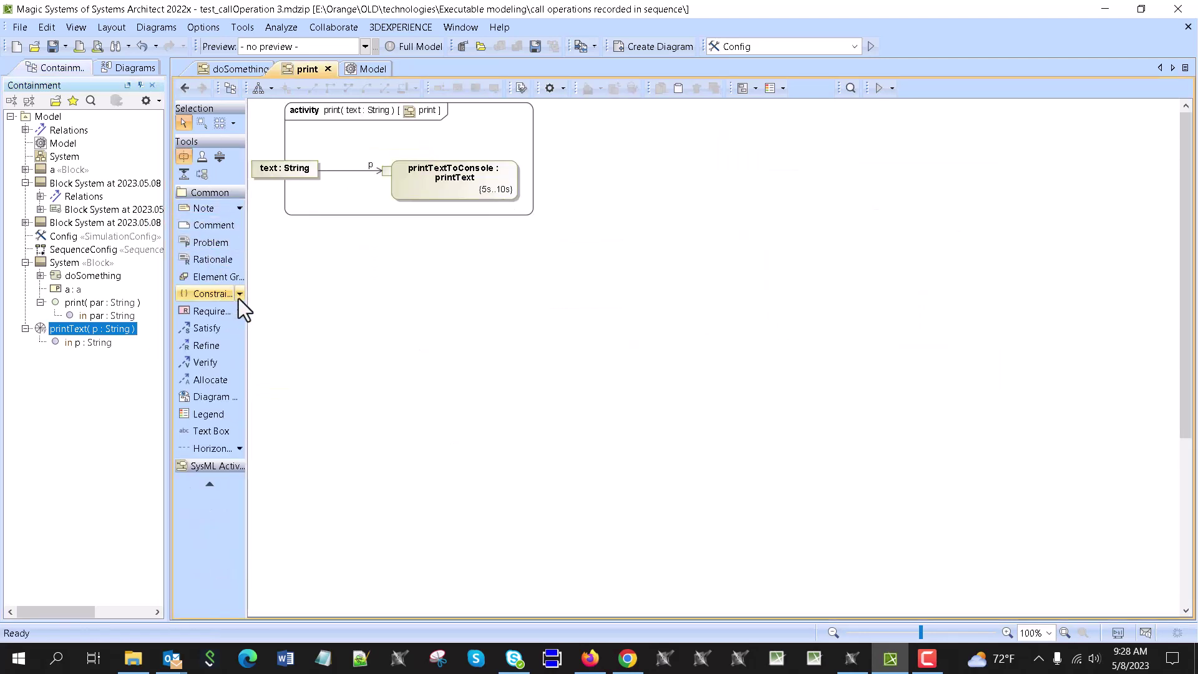
left_click(239, 296)
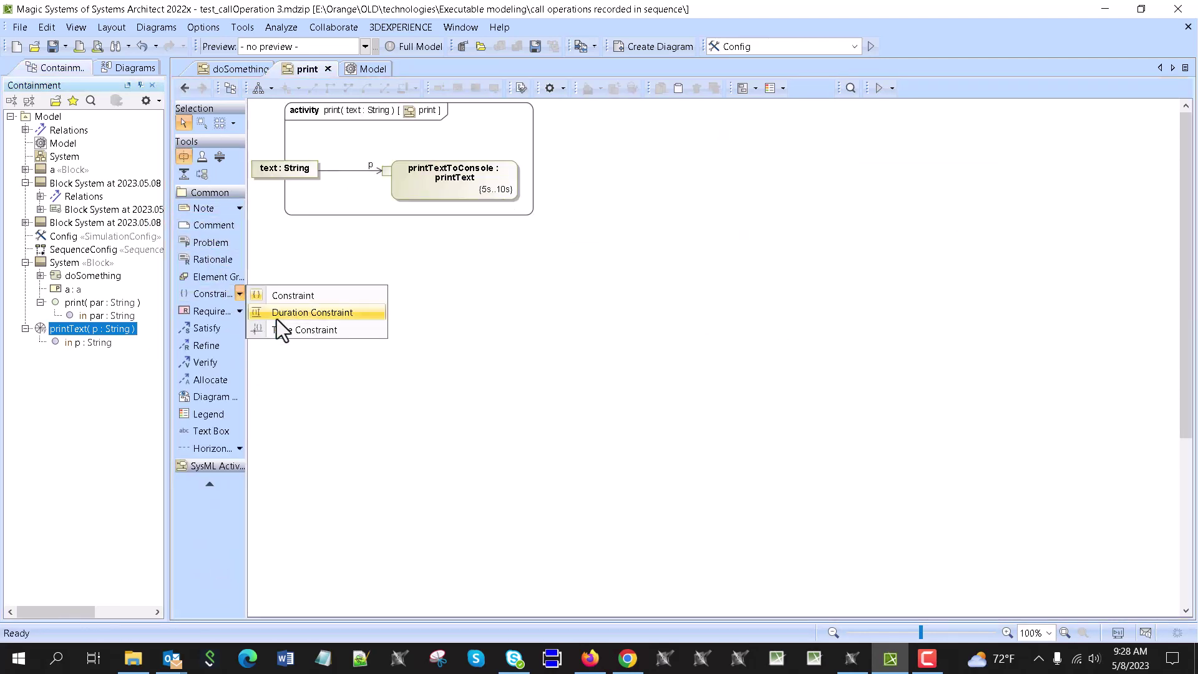
left_click(184, 90)
left_click(185, 90)
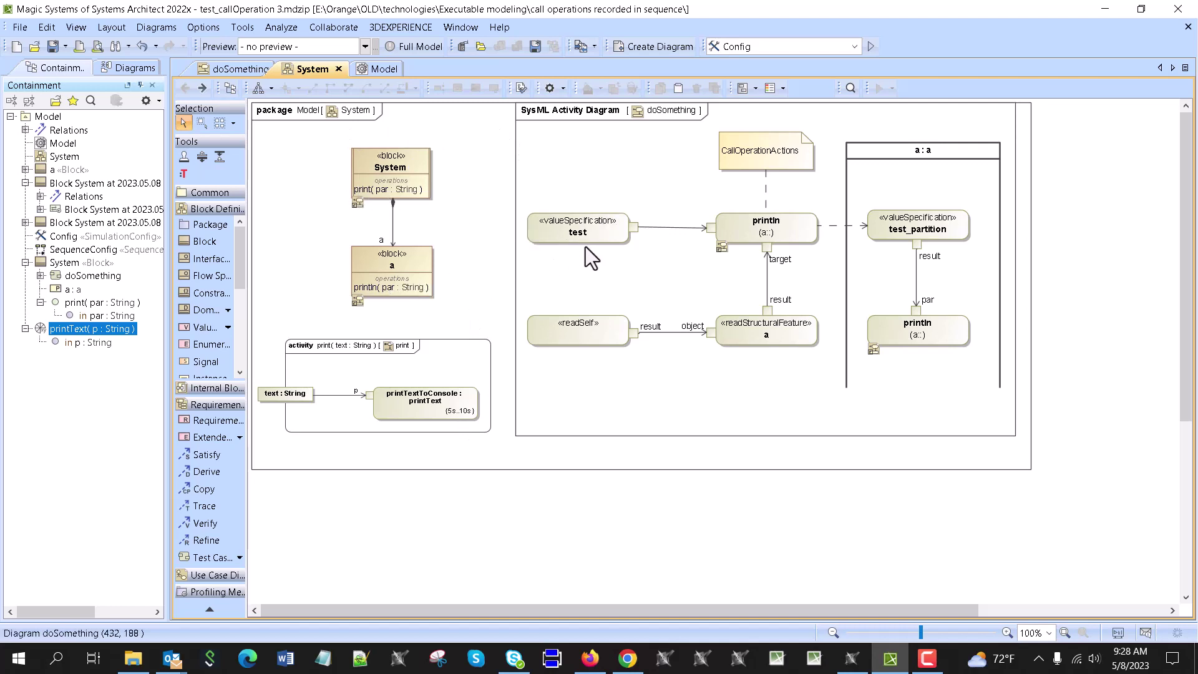
Open the doSomething activity diagram embedded in the System package diagram.
double_click(403, 159)
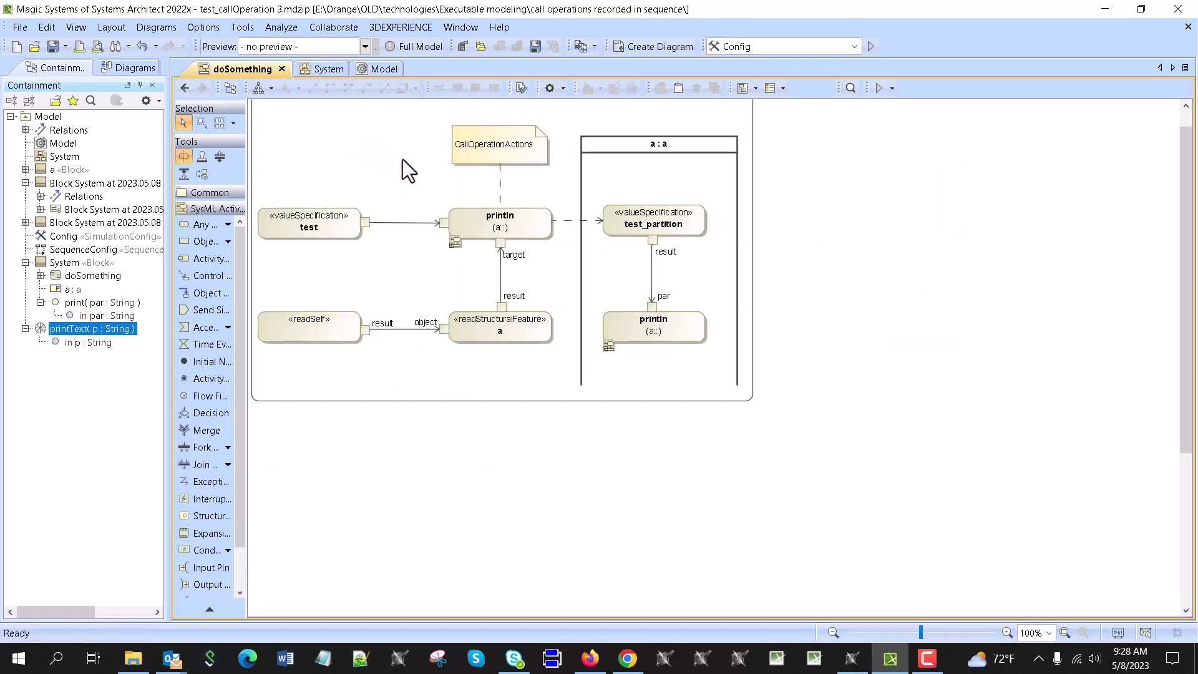
left_click(184, 88)
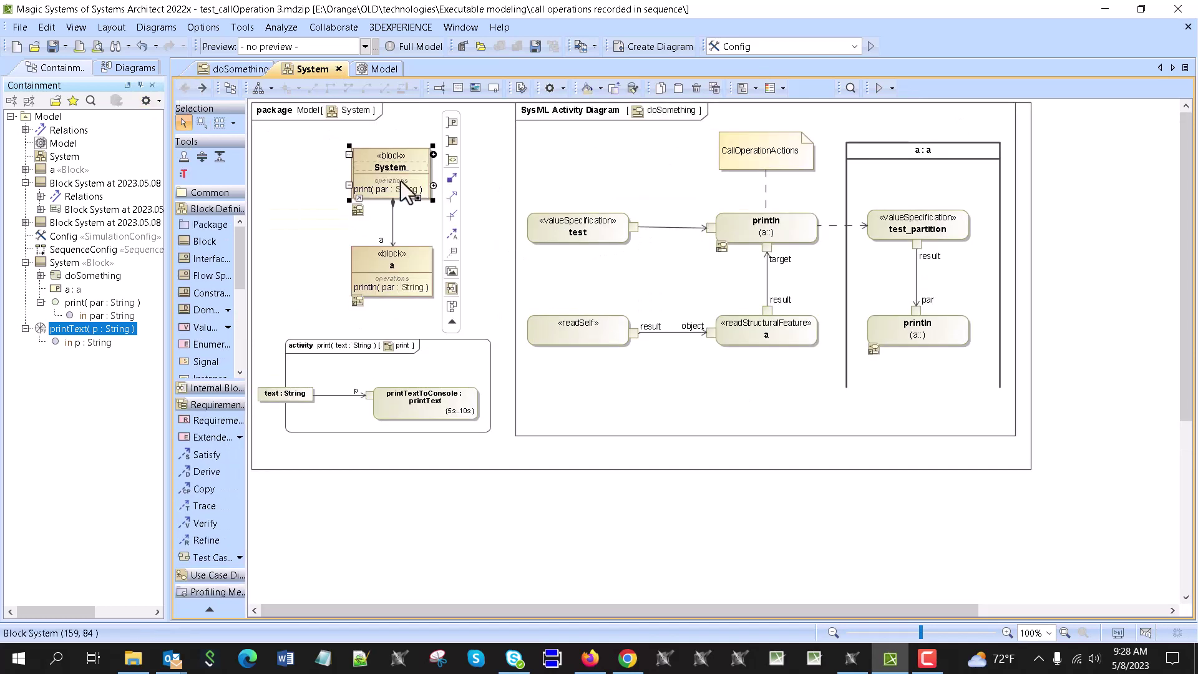
left_click(580, 235)
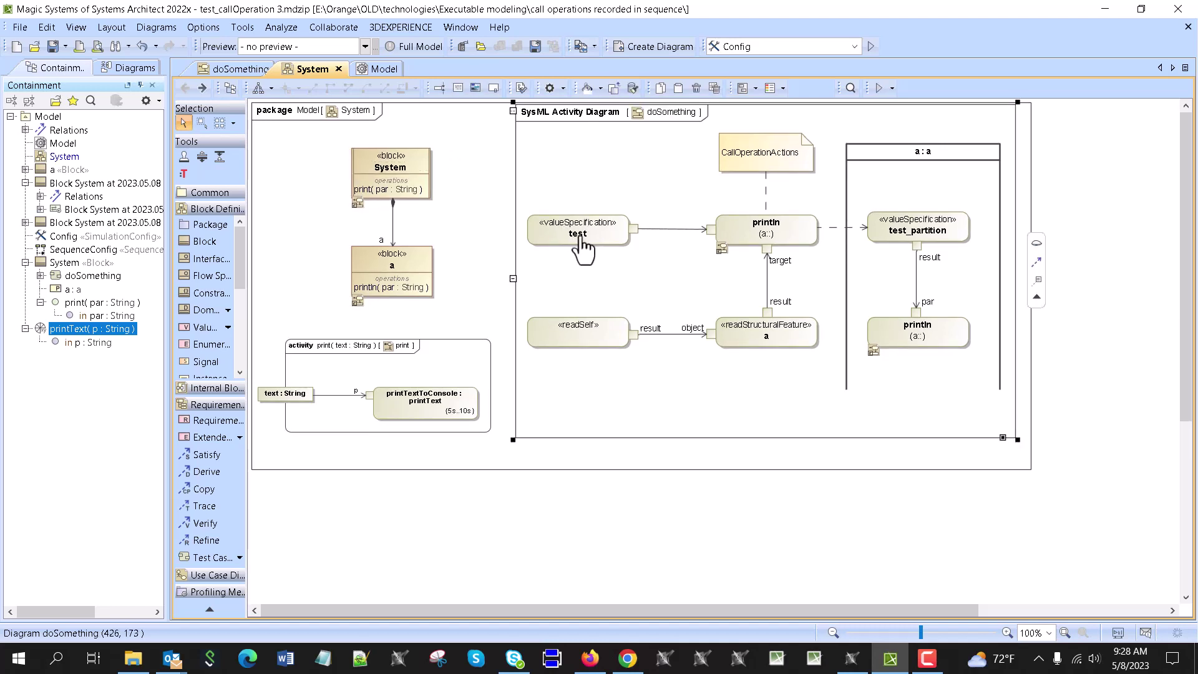
double_click(578, 232)
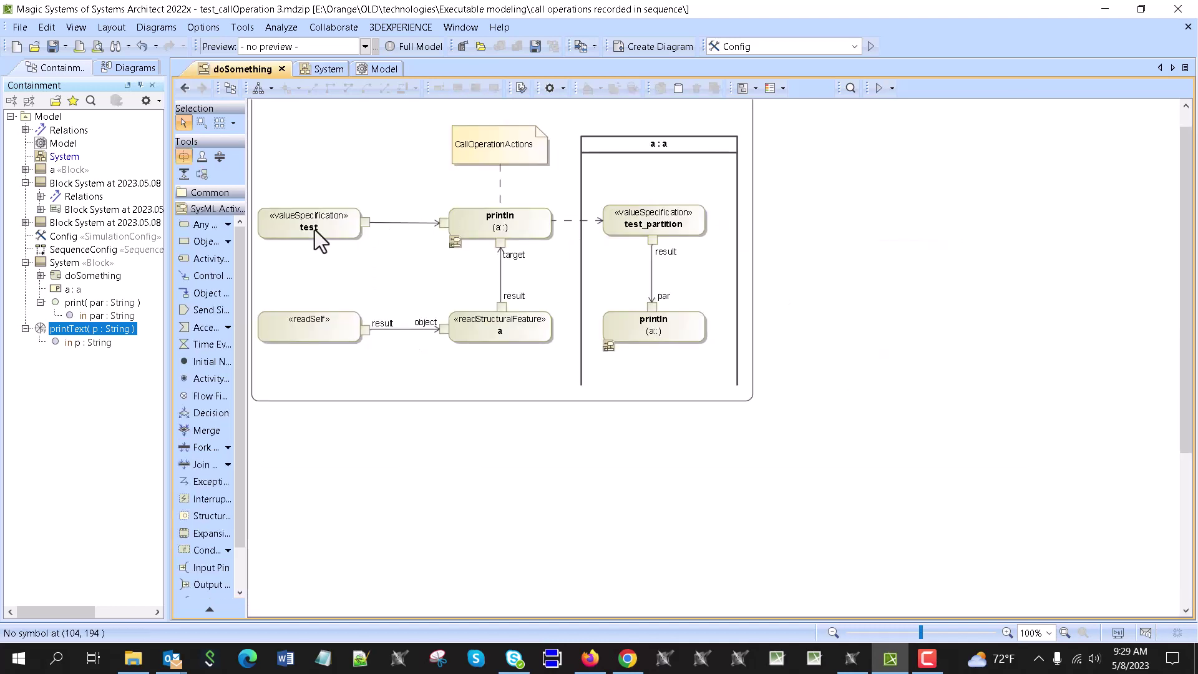
Rename the actions in place to test1 and test_partition2.
left_click(310, 230)
left_click(325, 229)
type("1")
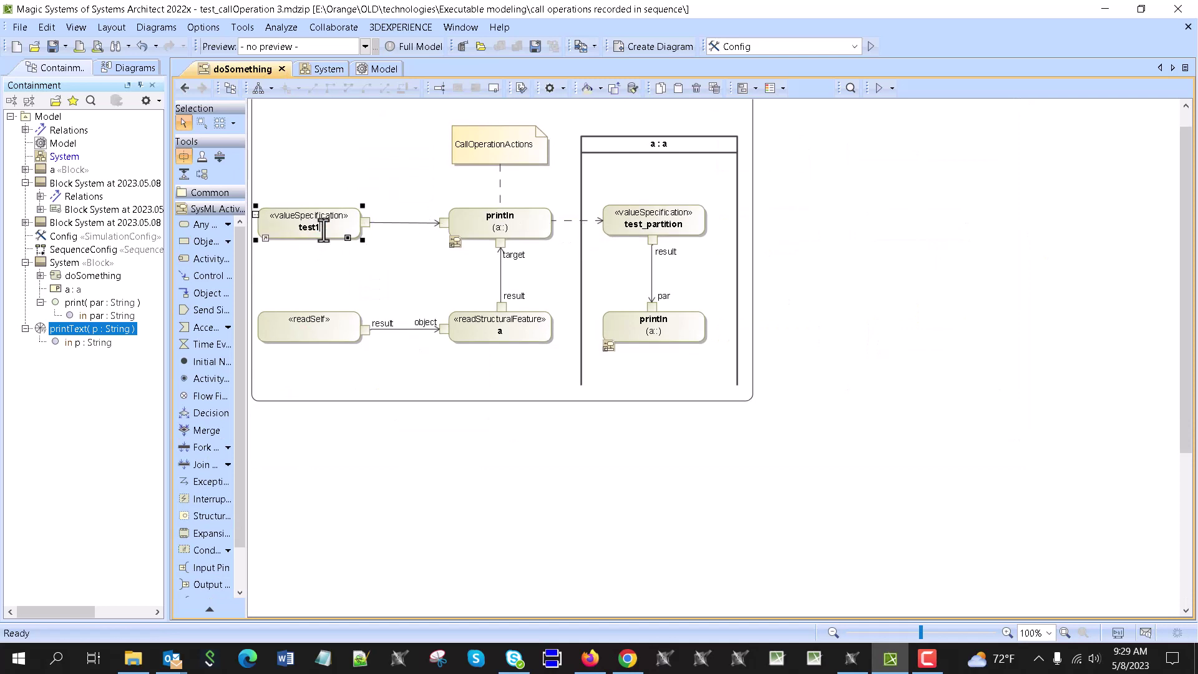
left_click(682, 233)
left_click(690, 228)
left_click(691, 231)
type("2")
left_click(776, 316)
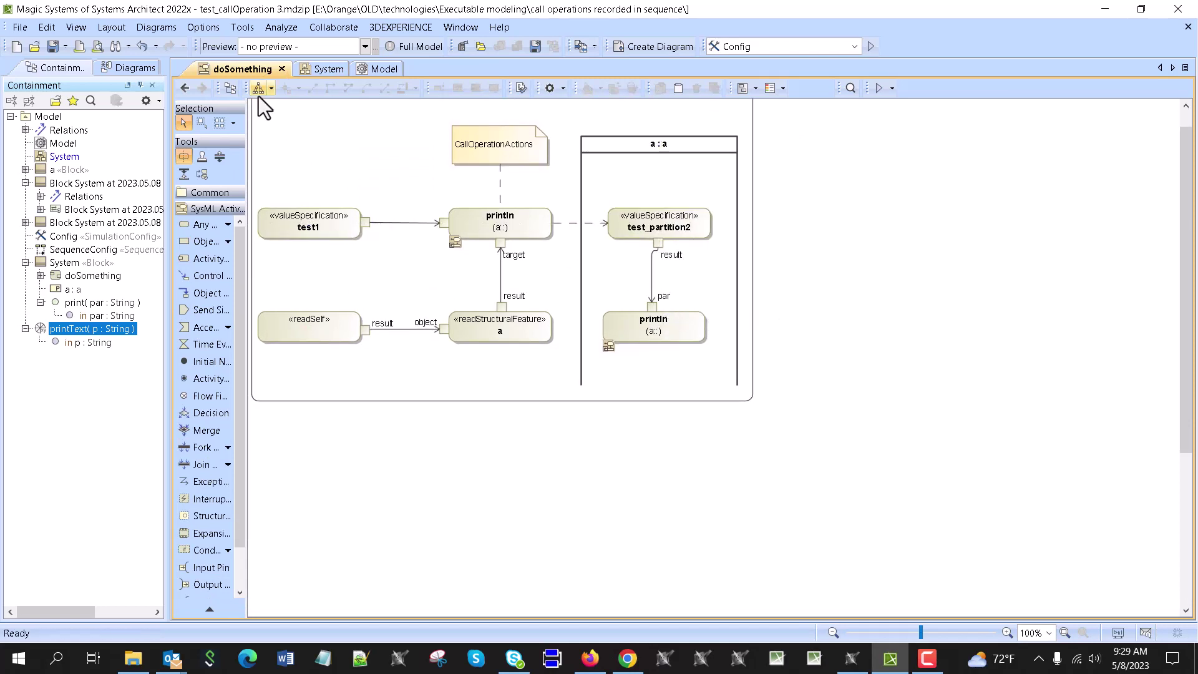
Go back to the System diagram, where the embedded doSomething shows test1 and test_partition2.
left_click(184, 88)
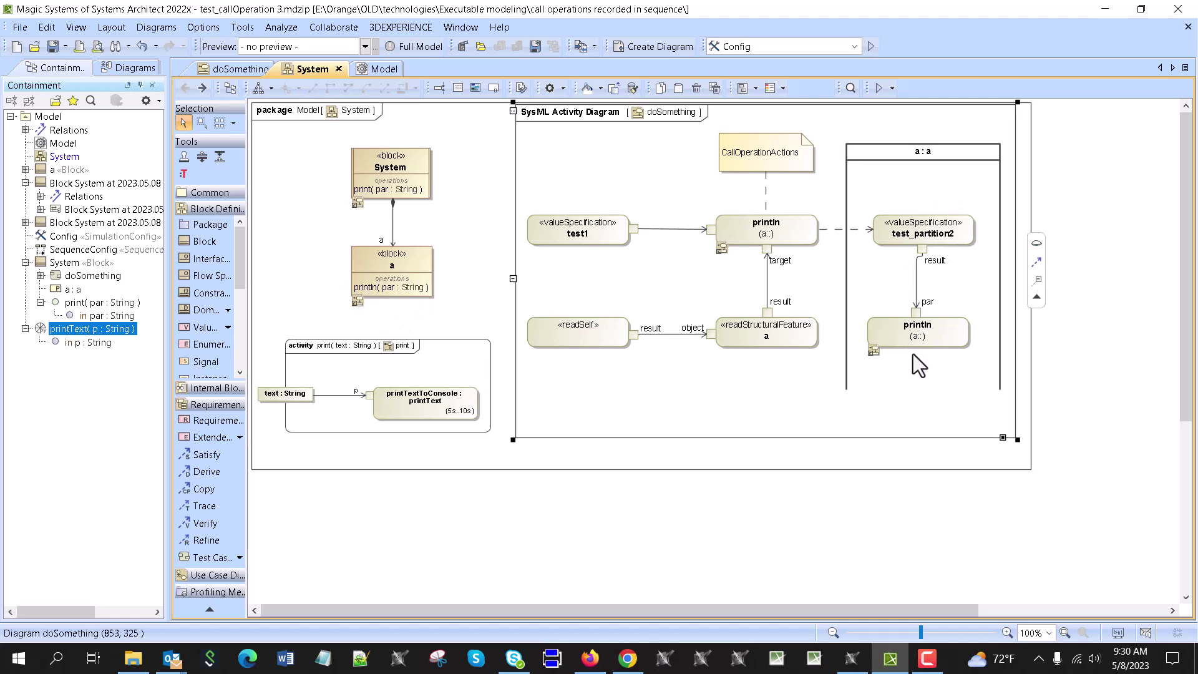
Run the Config simulation, printing test1 then test_partition2, and close the Simulation panel.
left_click(869, 47)
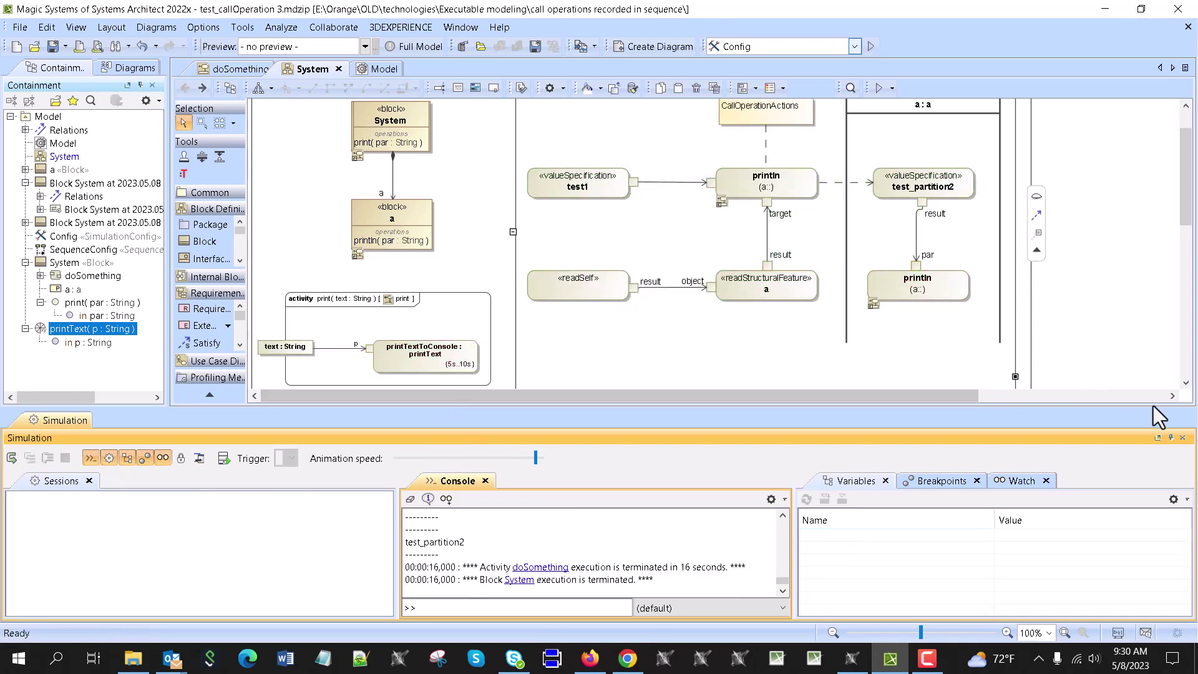
left_click(1183, 438)
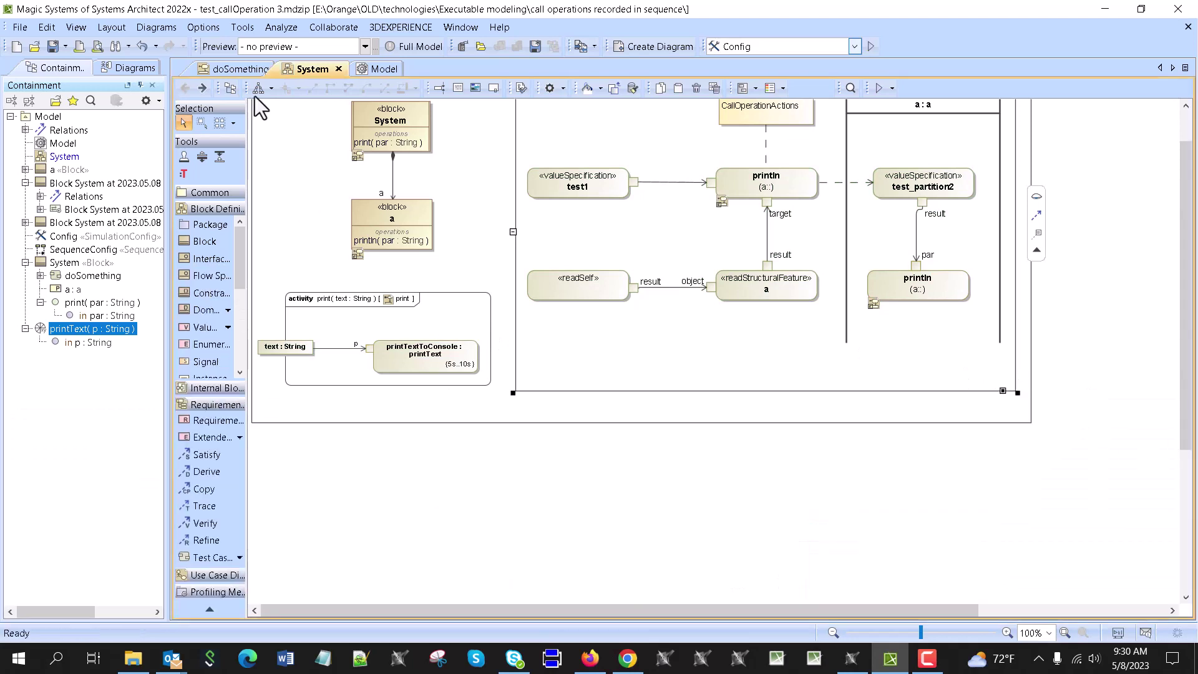
left_click(374, 70)
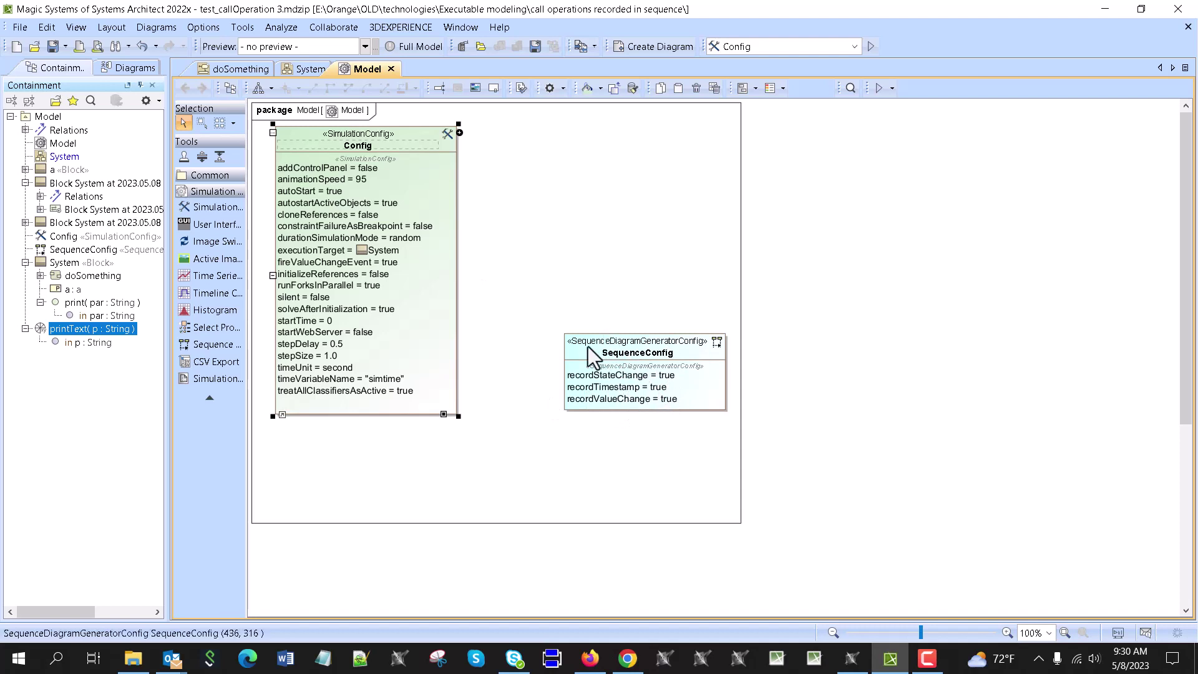
left_click_drag(588, 346, 398, 132)
left_click(238, 70)
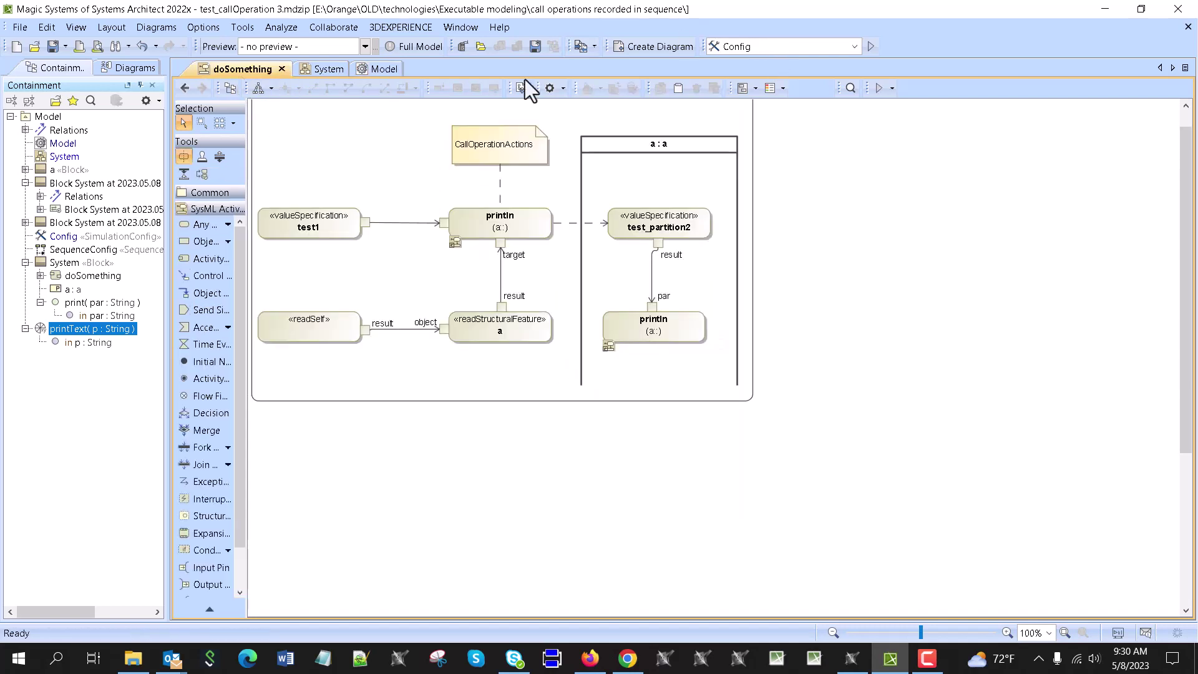
Rerun Config and view the sequence diagram showing test1 at t=0 and test_partition2 at 9 s.
left_click(303, 74)
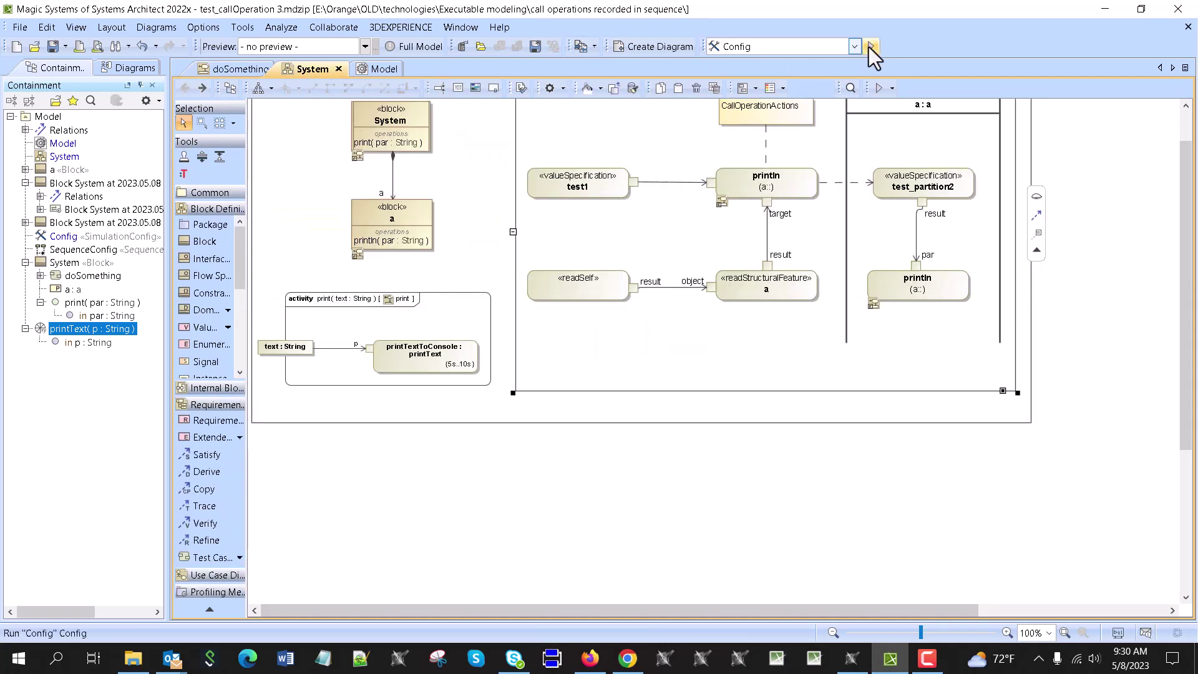
left_click(871, 47)
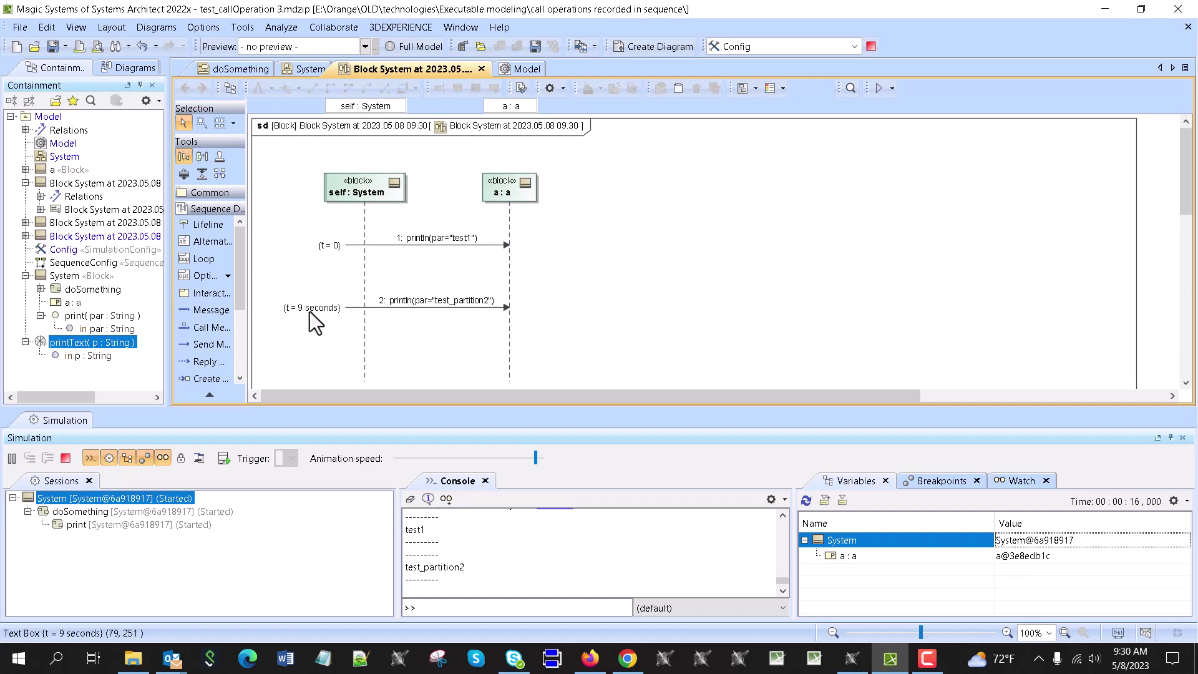
left_click(217, 69)
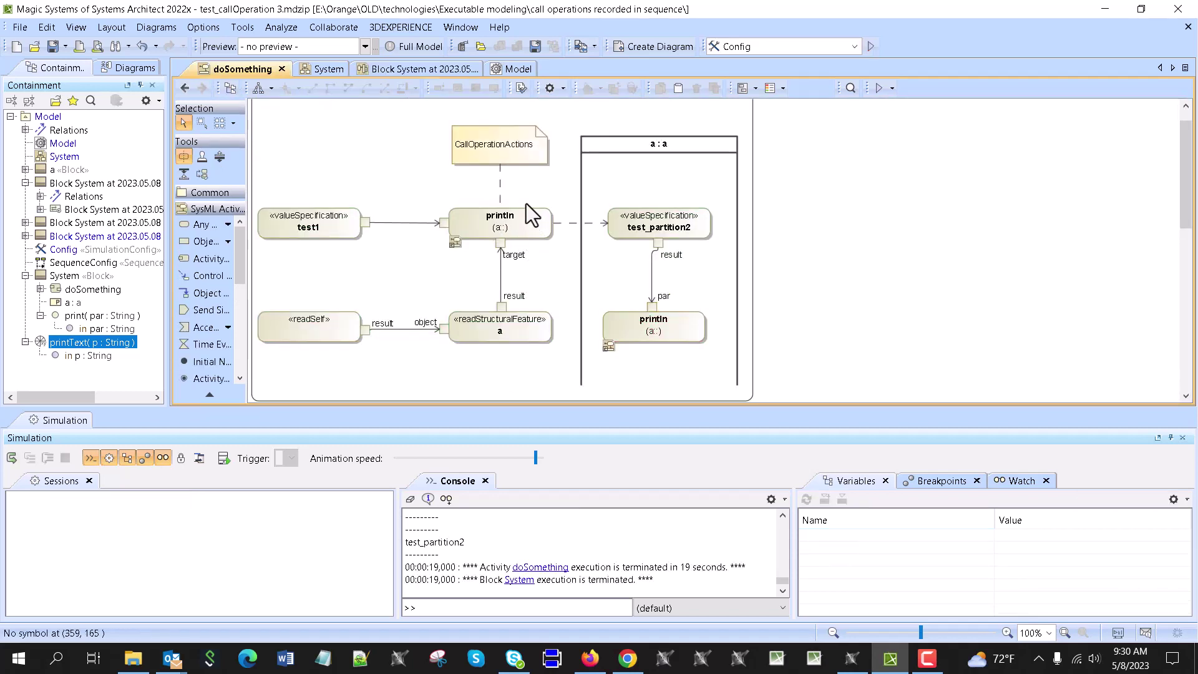
scroll(520, 213, "down", 3)
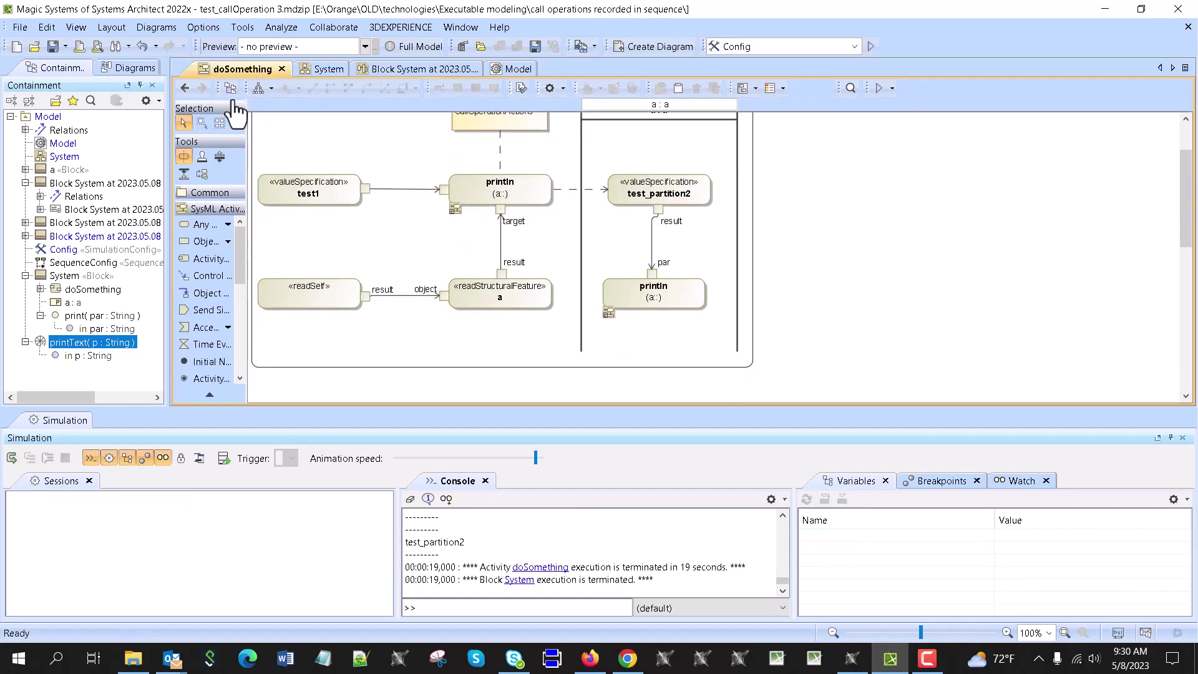
left_click(183, 88)
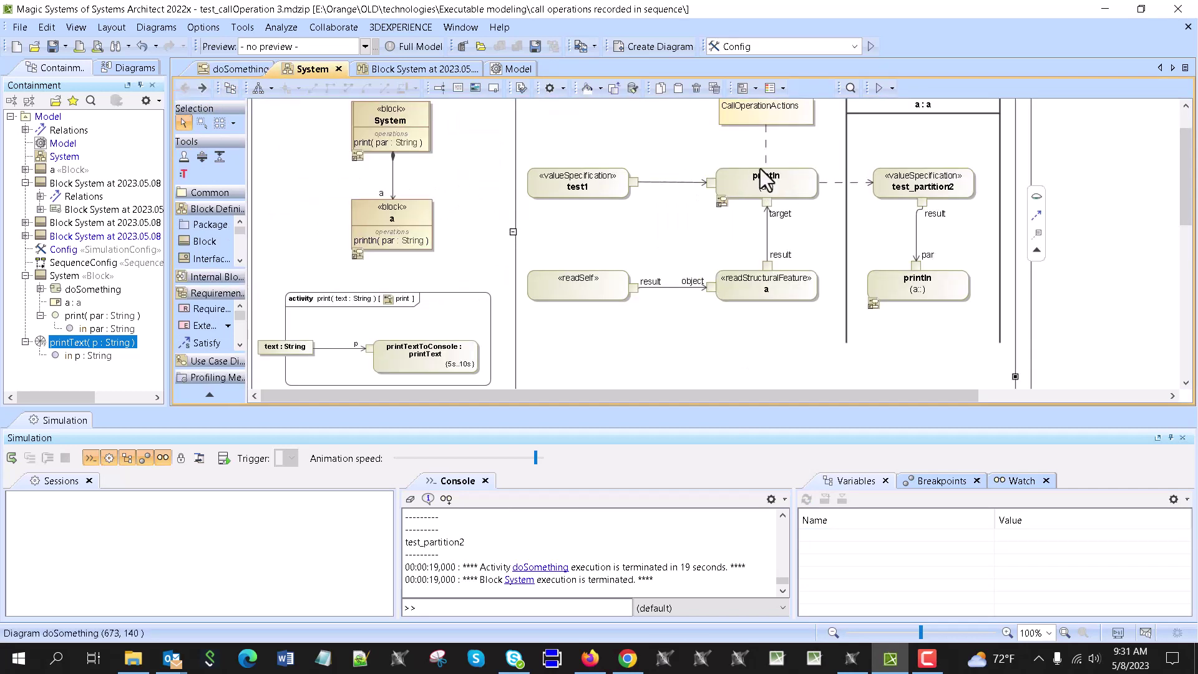
scroll(460, 302, "down", 3)
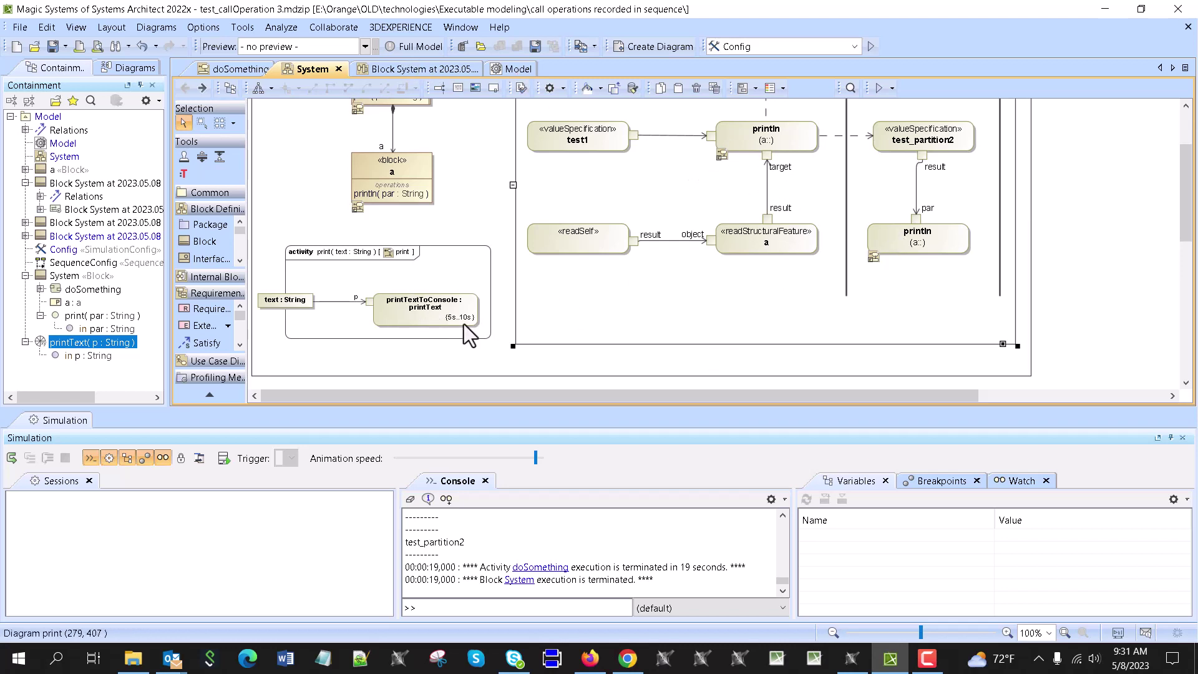
left_click(391, 70)
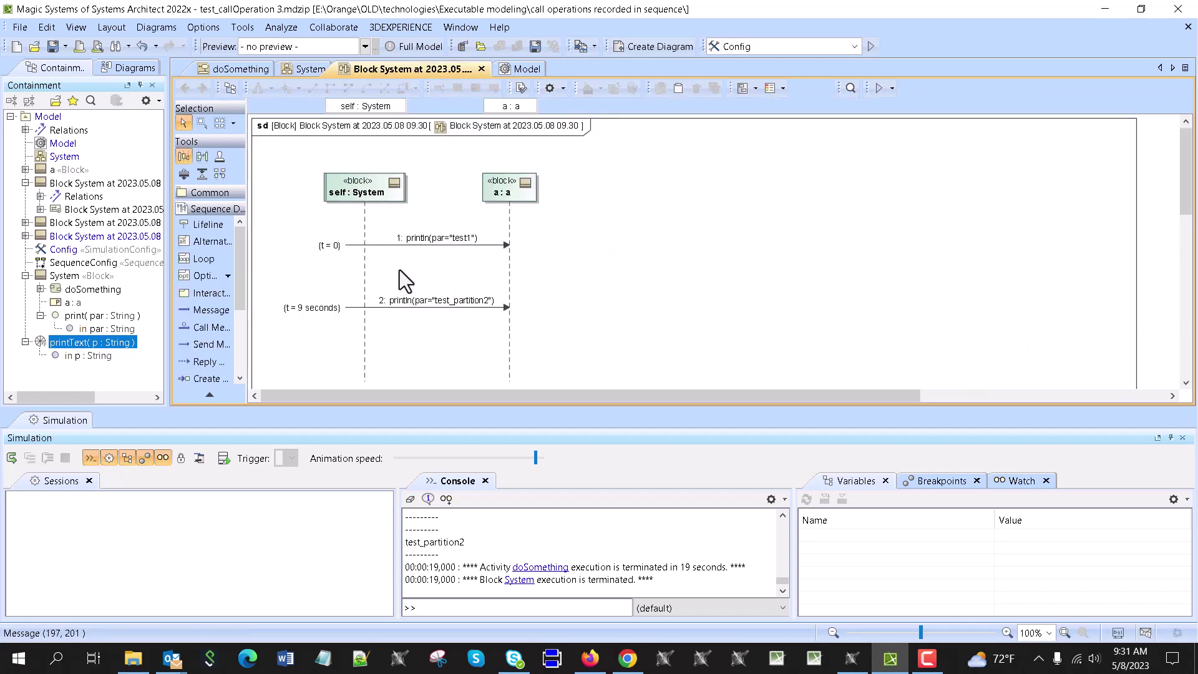